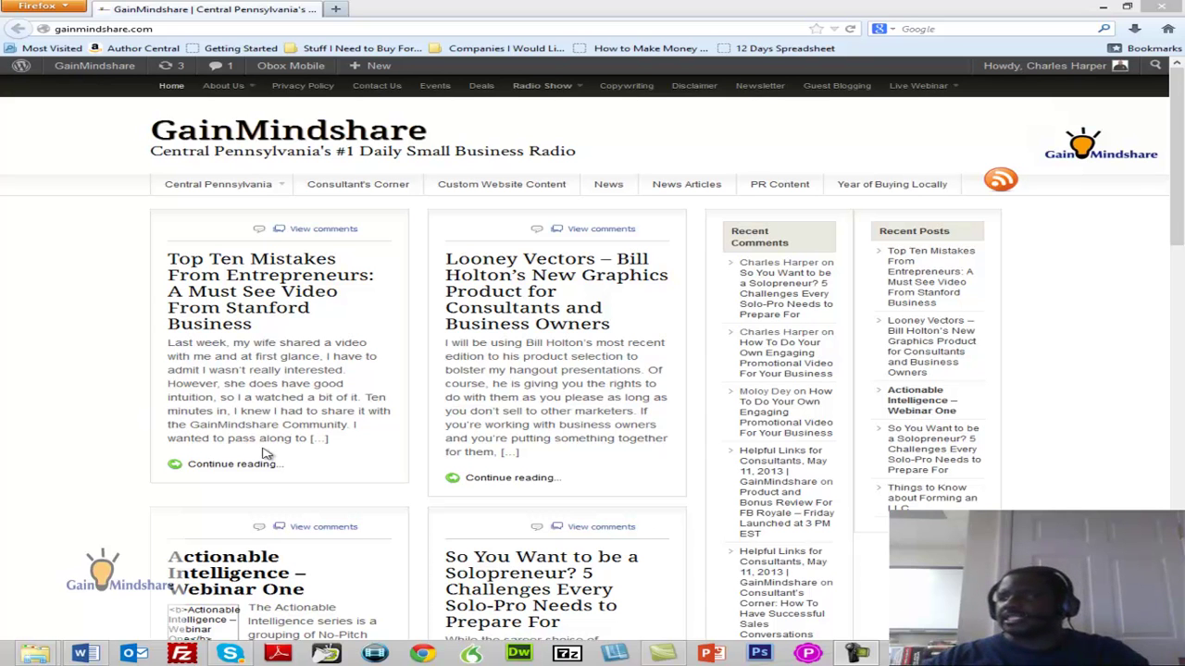
# Switch to the local video mogul folder window and select the bonuses image
pyautogui.moveTo(171, 594); pyautogui.dragTo(252, 608)
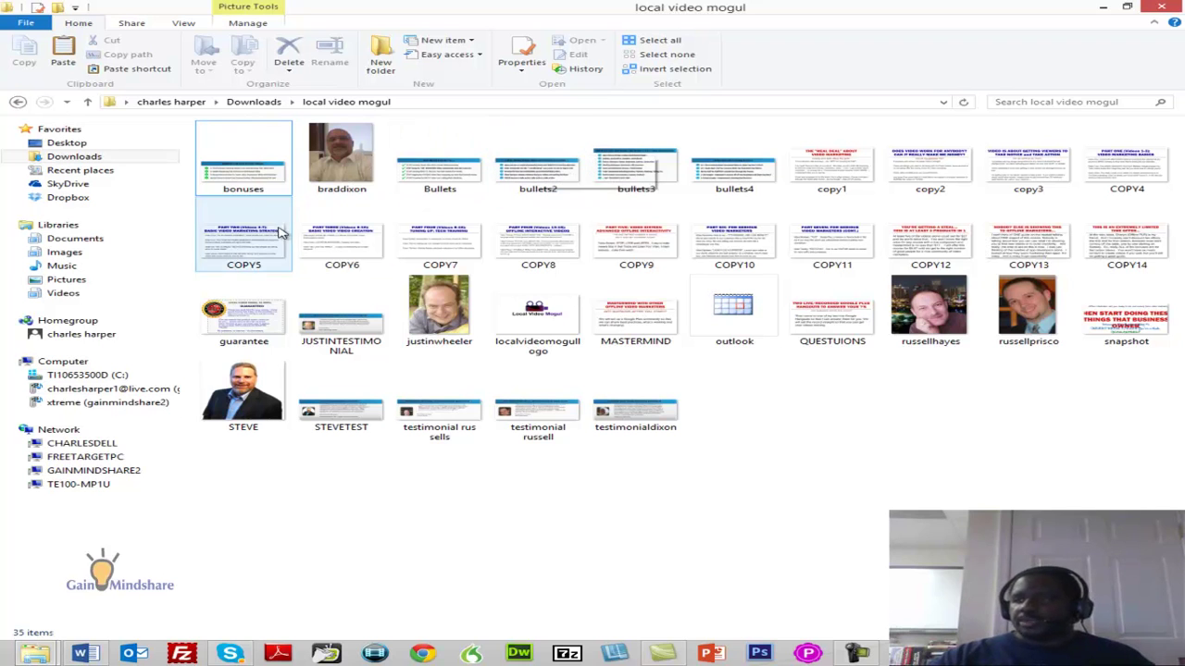
pyautogui.click(262, 188)
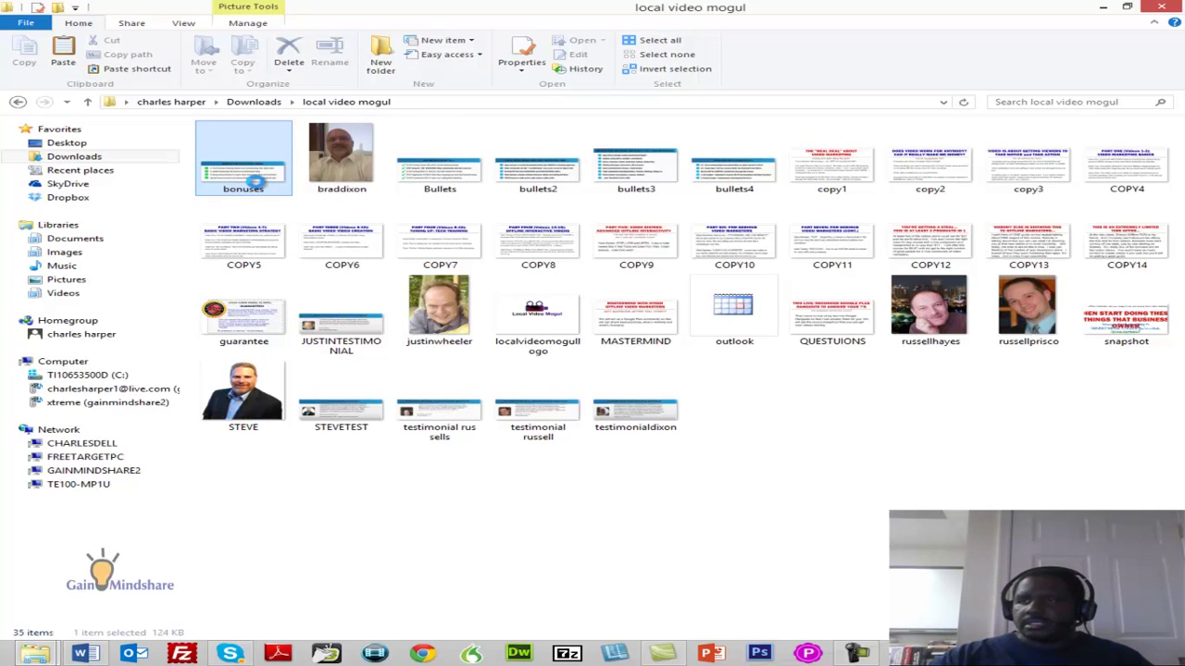
# Send the bonuses image to a Compressed (zipped) folder and select the new bonuses zip
pyautogui.rightClick(261, 188)
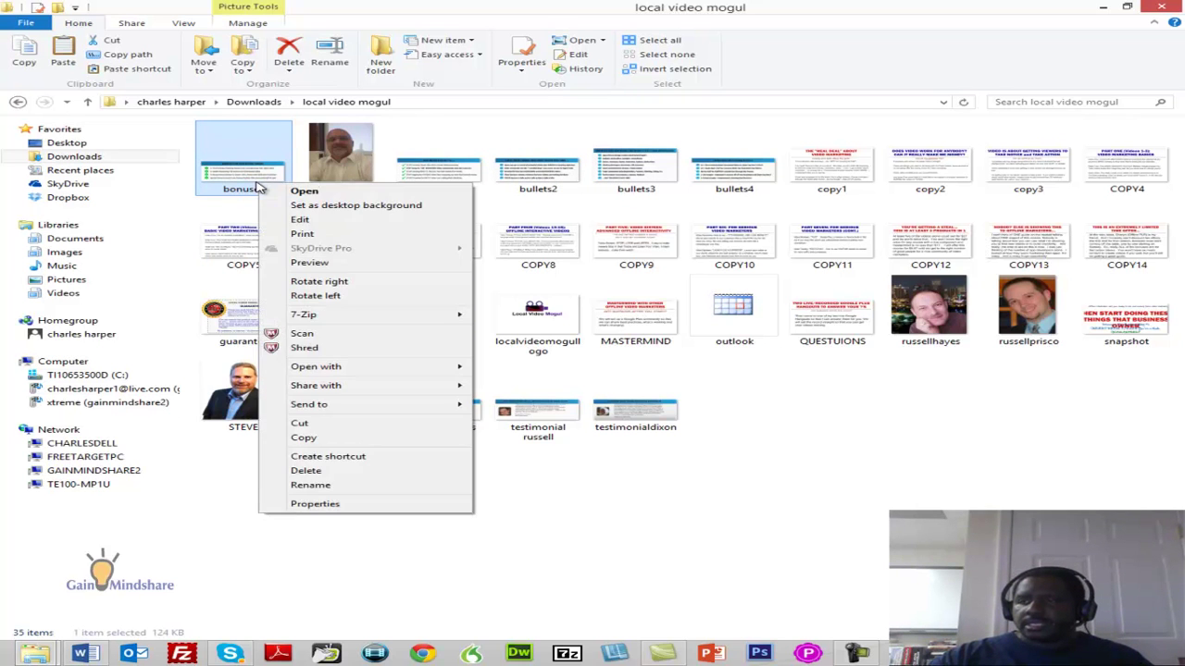
pyautogui.moveTo(330, 404)
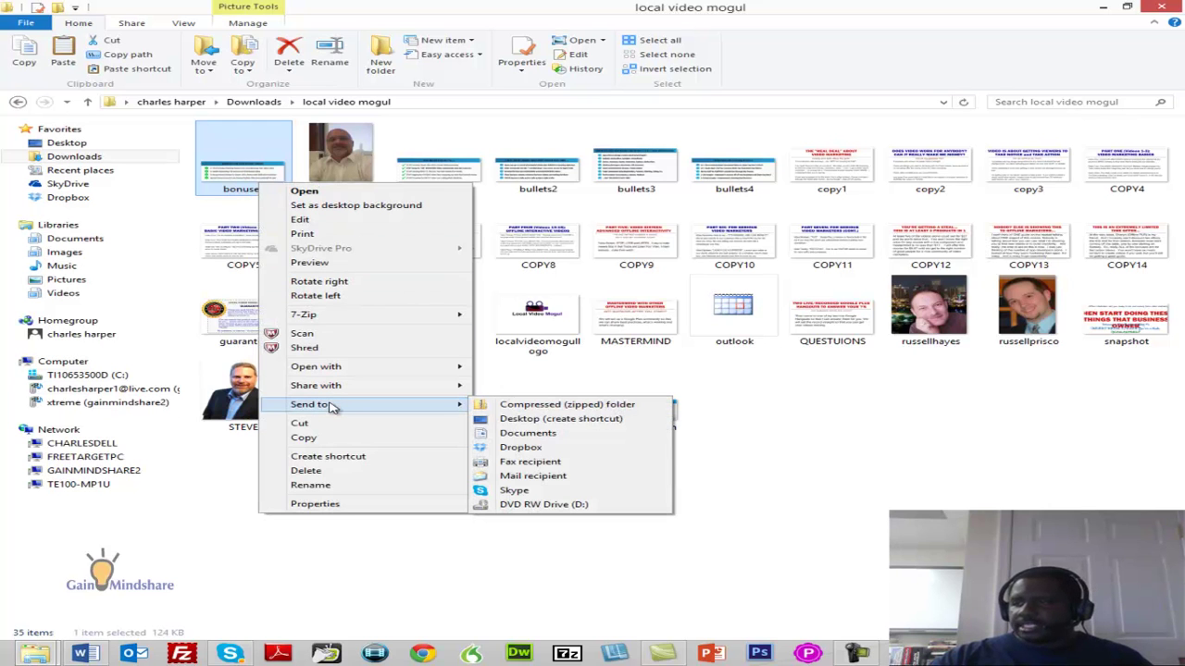
pyautogui.click(504, 410)
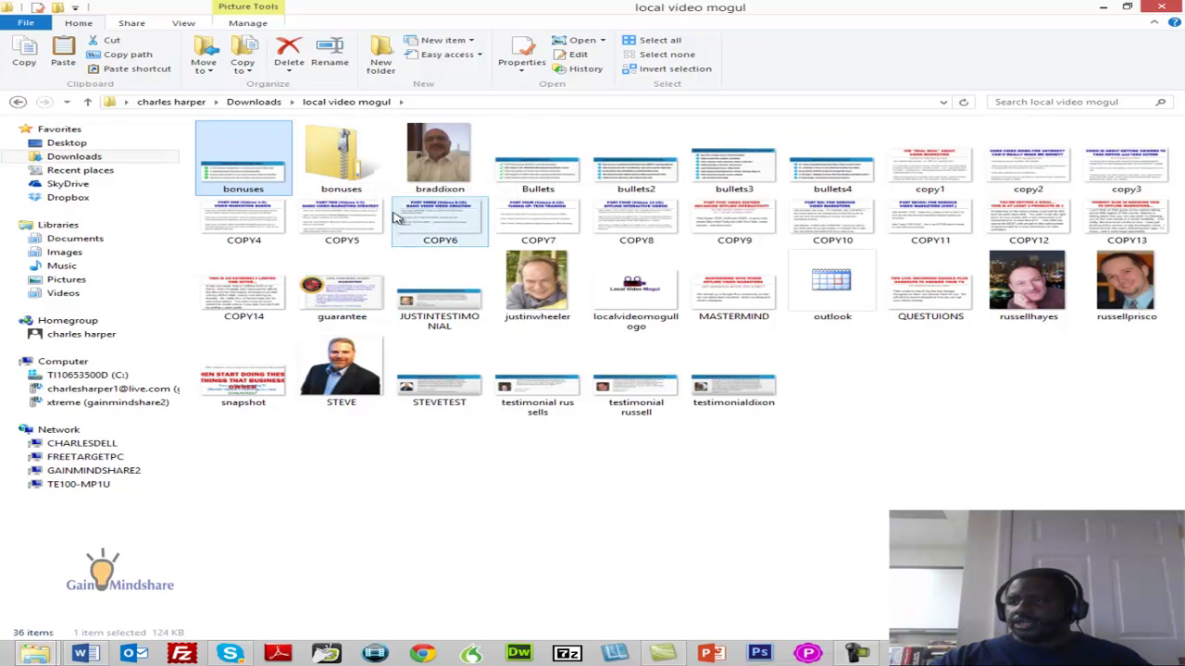
pyautogui.click(350, 187)
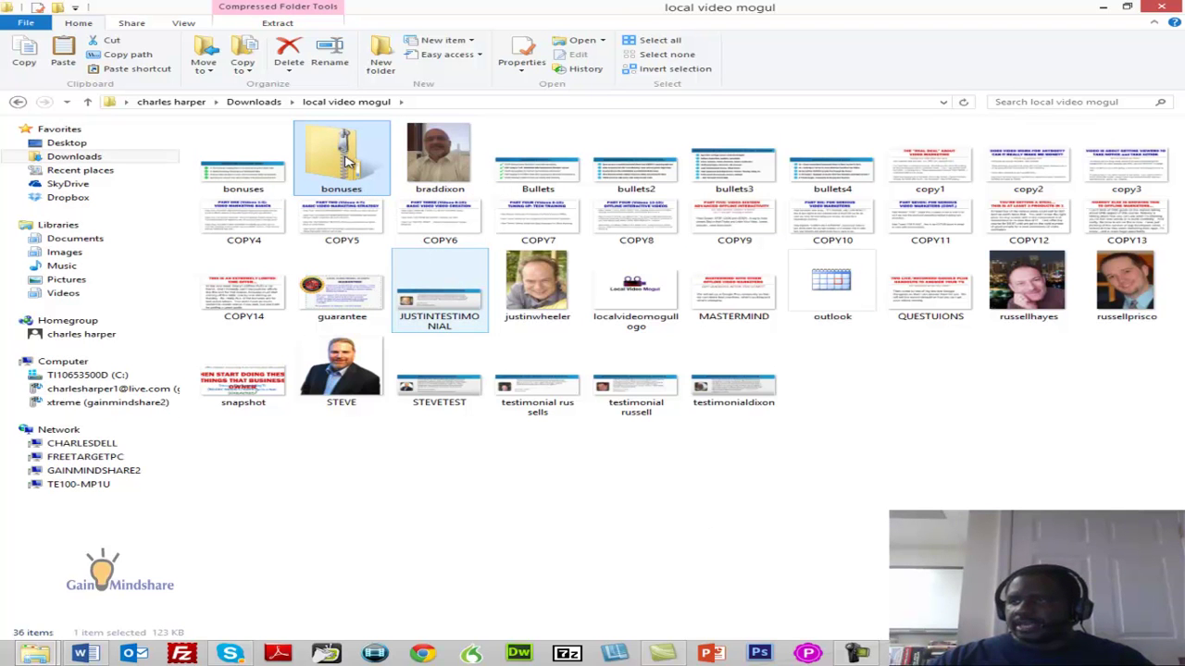
# Delete the trial bonuses zip and look over the window's File menu options
pyautogui.press('Delete')
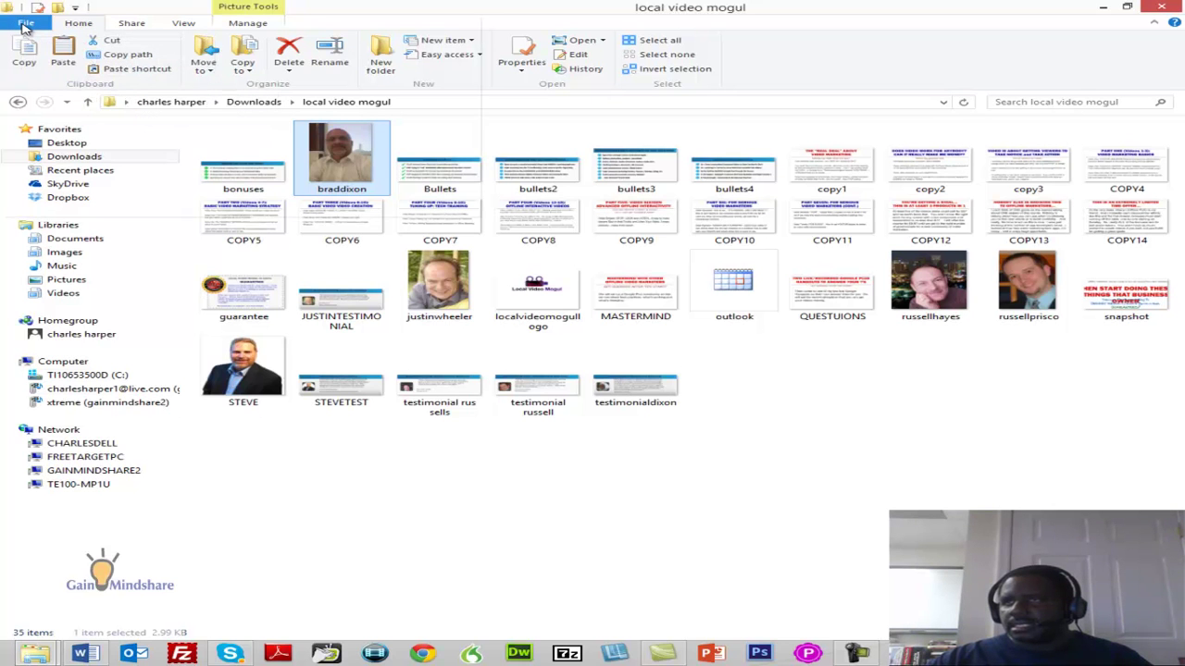
pyautogui.click(25, 25)
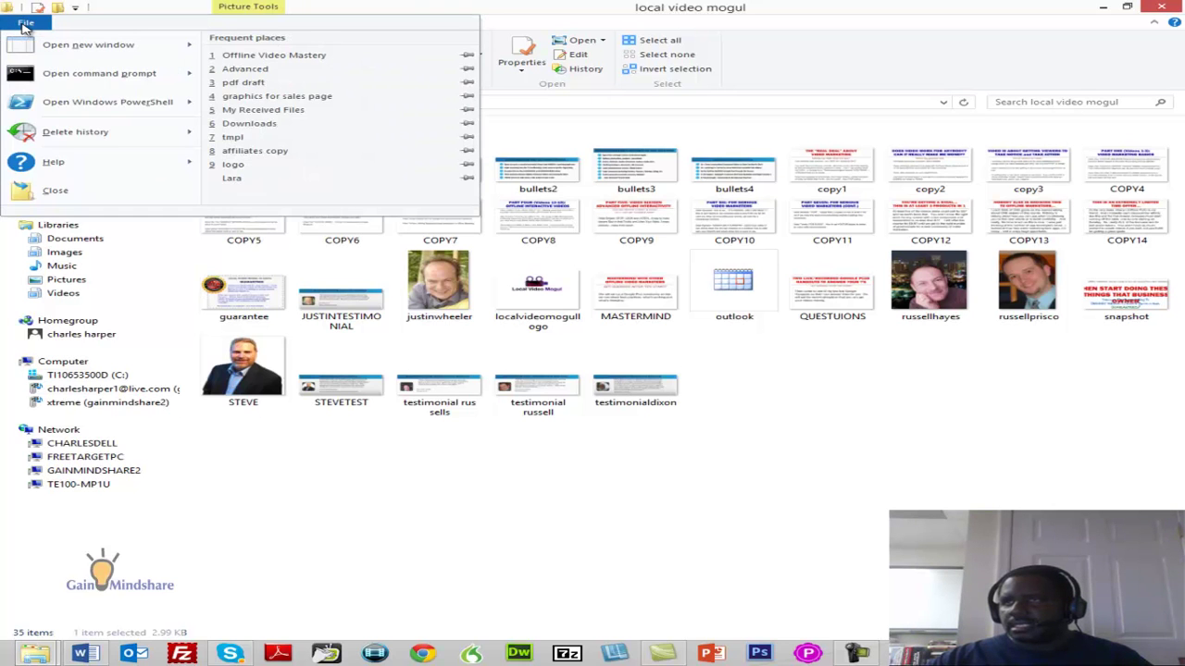
pyautogui.click(137, 6)
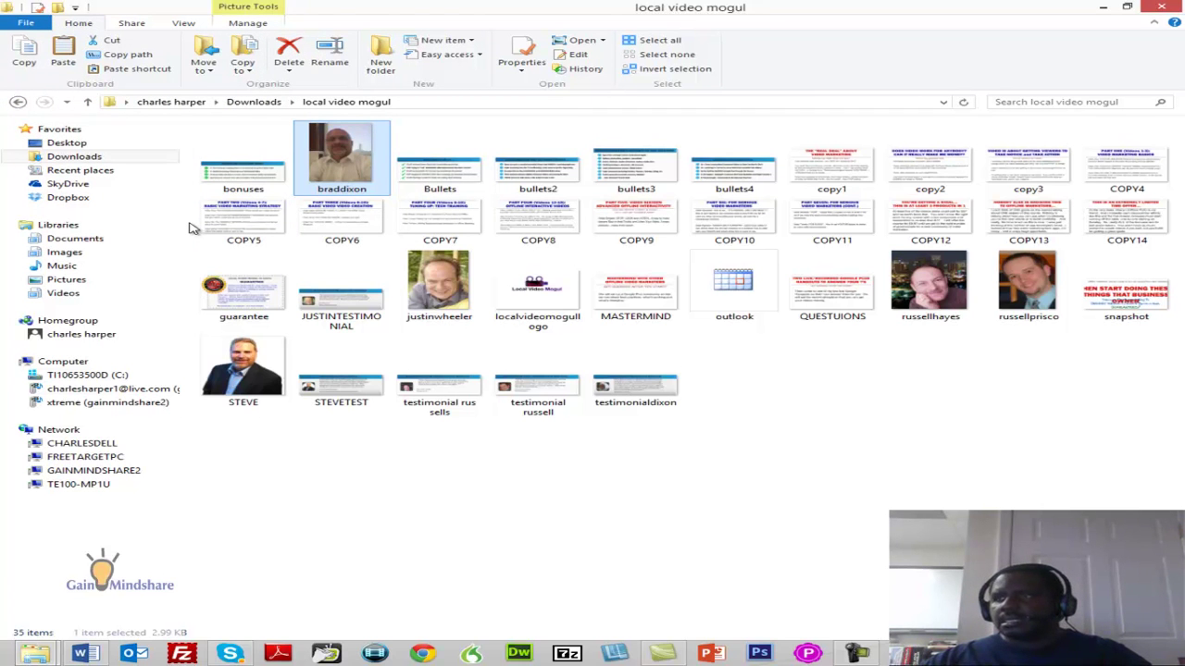
pyautogui.press('F2')
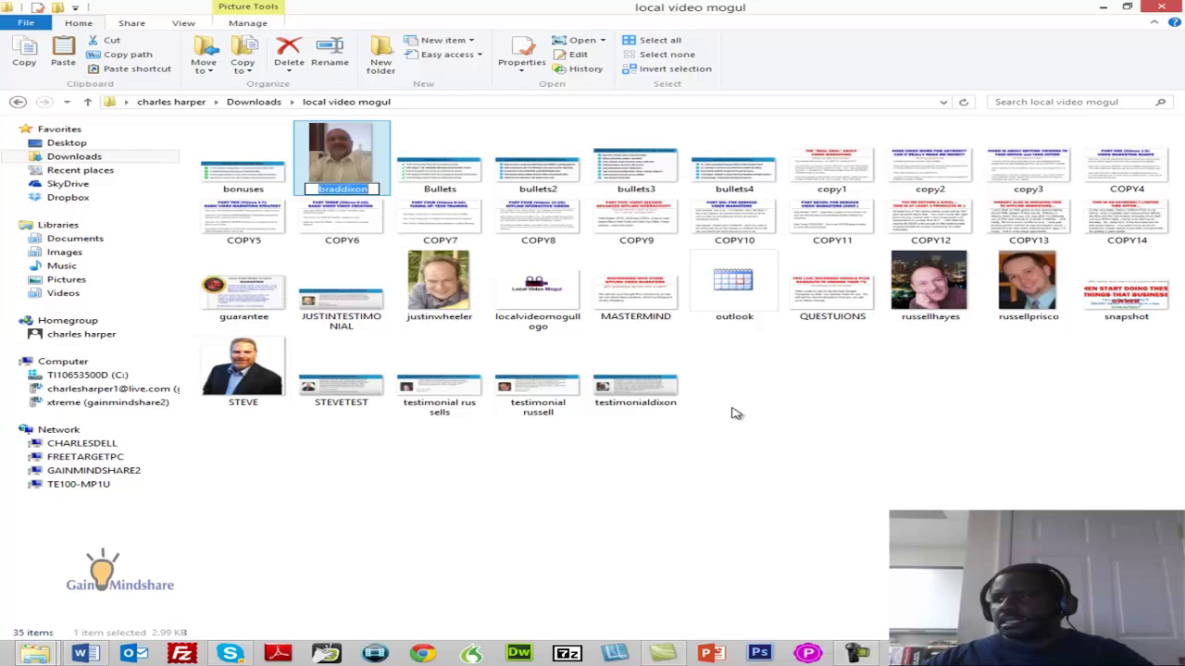
pyautogui.click(734, 413)
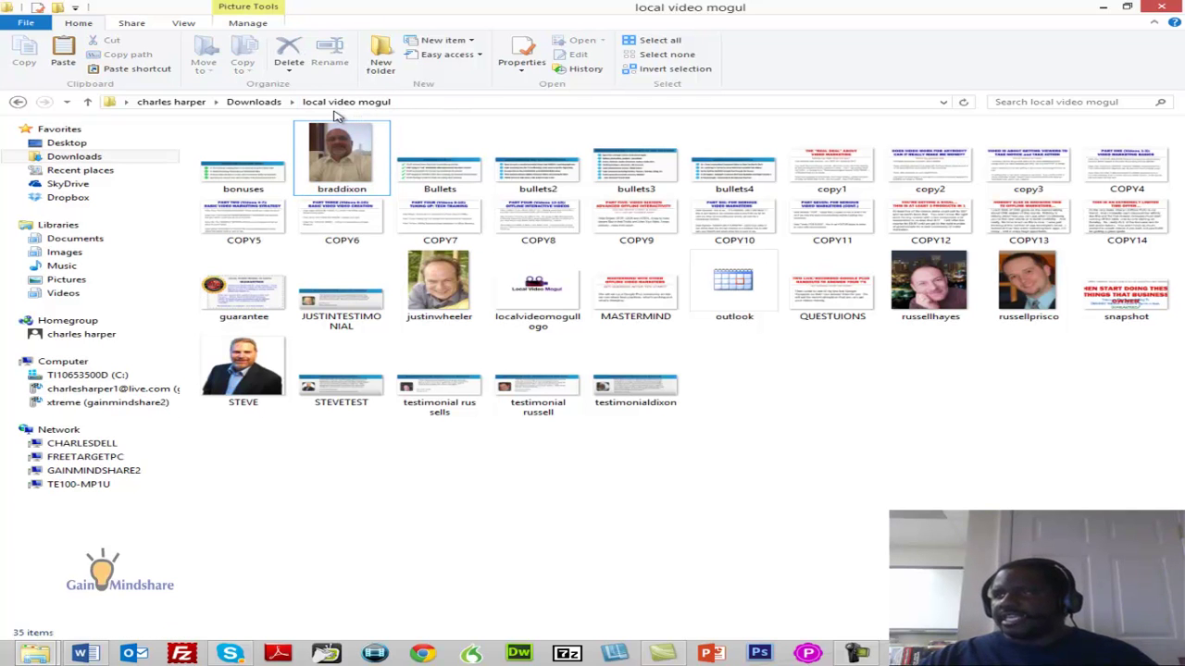
pyautogui.click(293, 73)
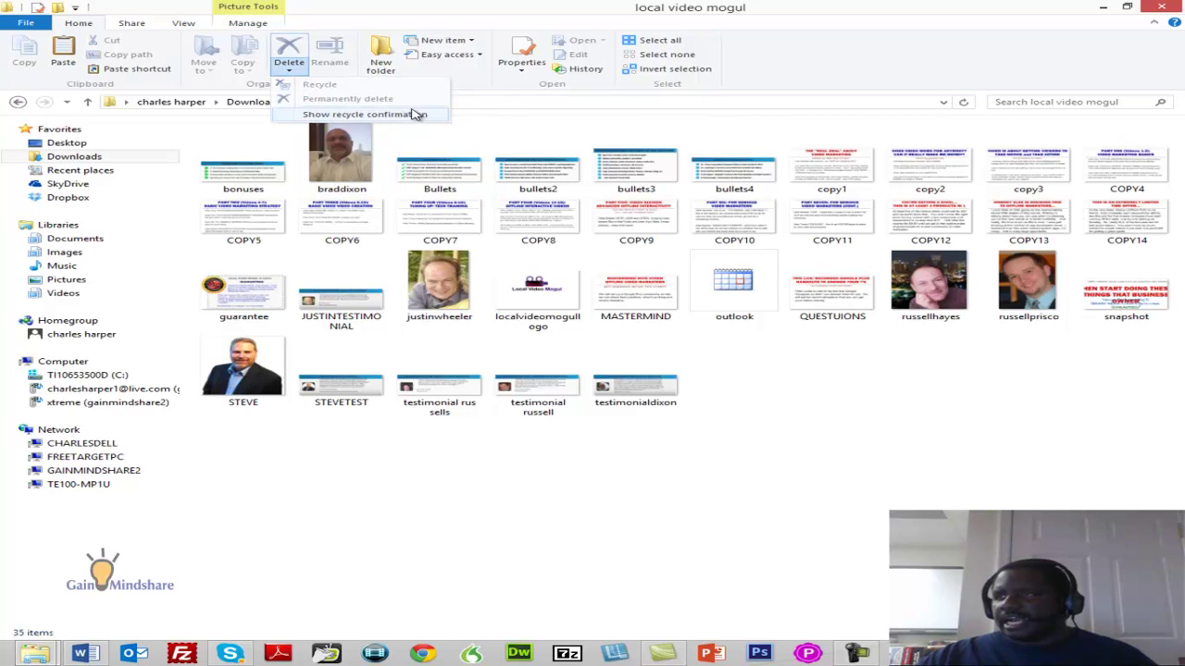
pyautogui.click(598, 124)
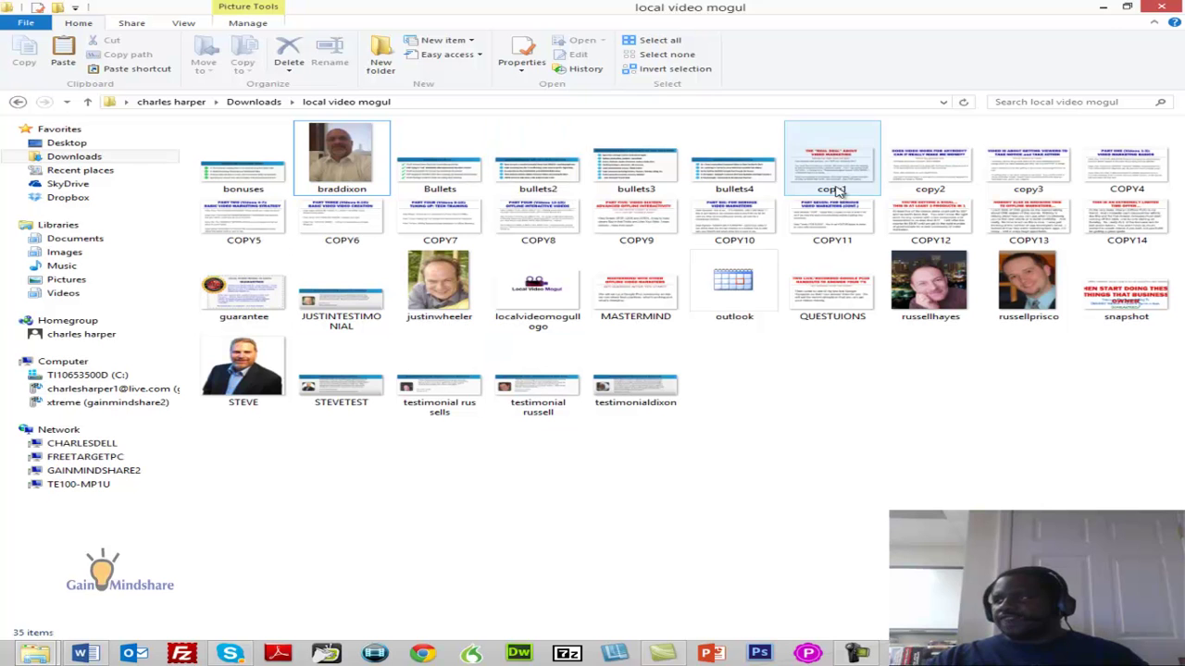
# Minimize the folder window and Firefox so ROM Zipper is visible
pyautogui.click(1105, 7)
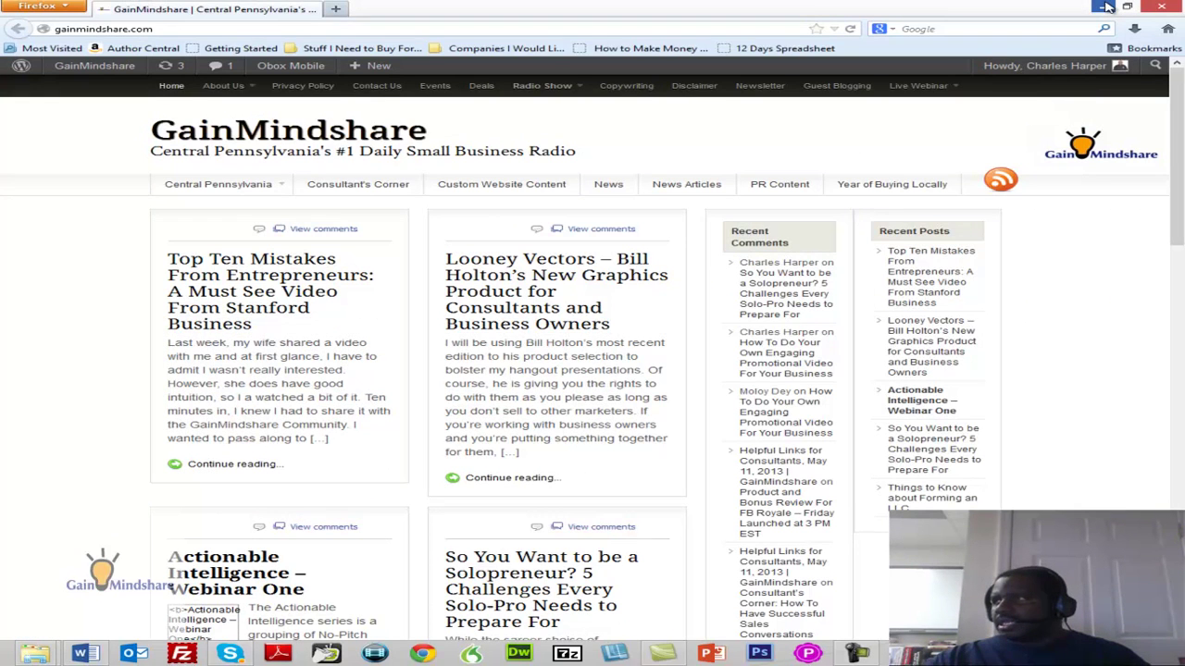
pyautogui.click(1107, 8)
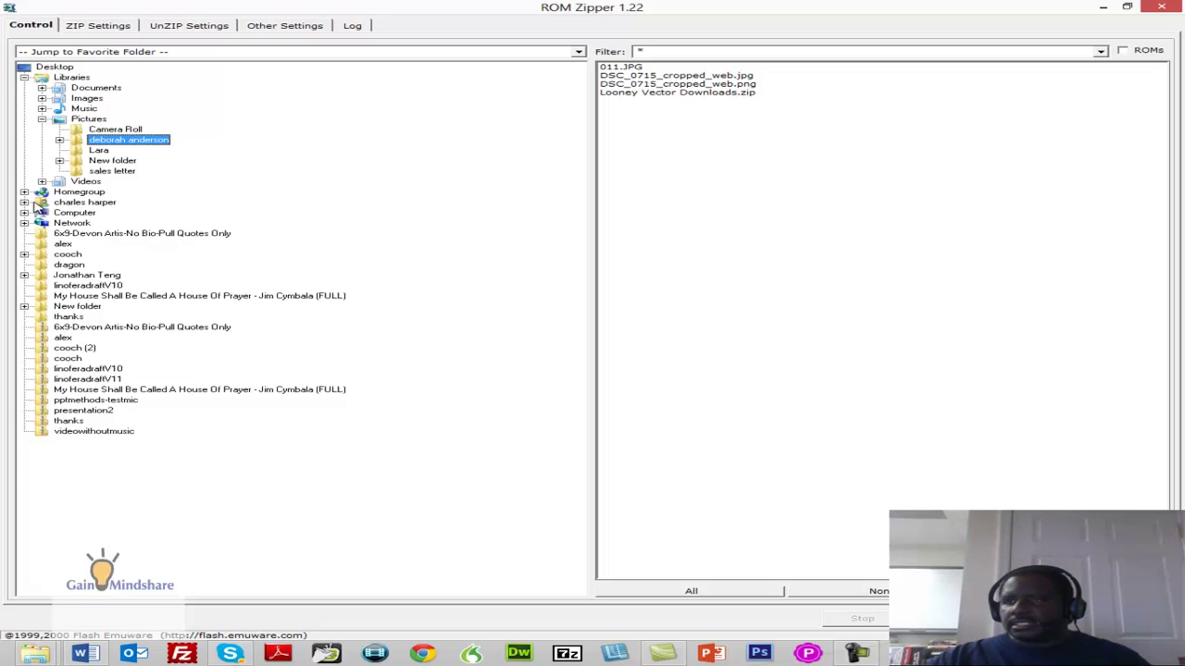
# Expand the charles harper home folder in ROM Zipper's folder tree
pyautogui.click(24, 202)
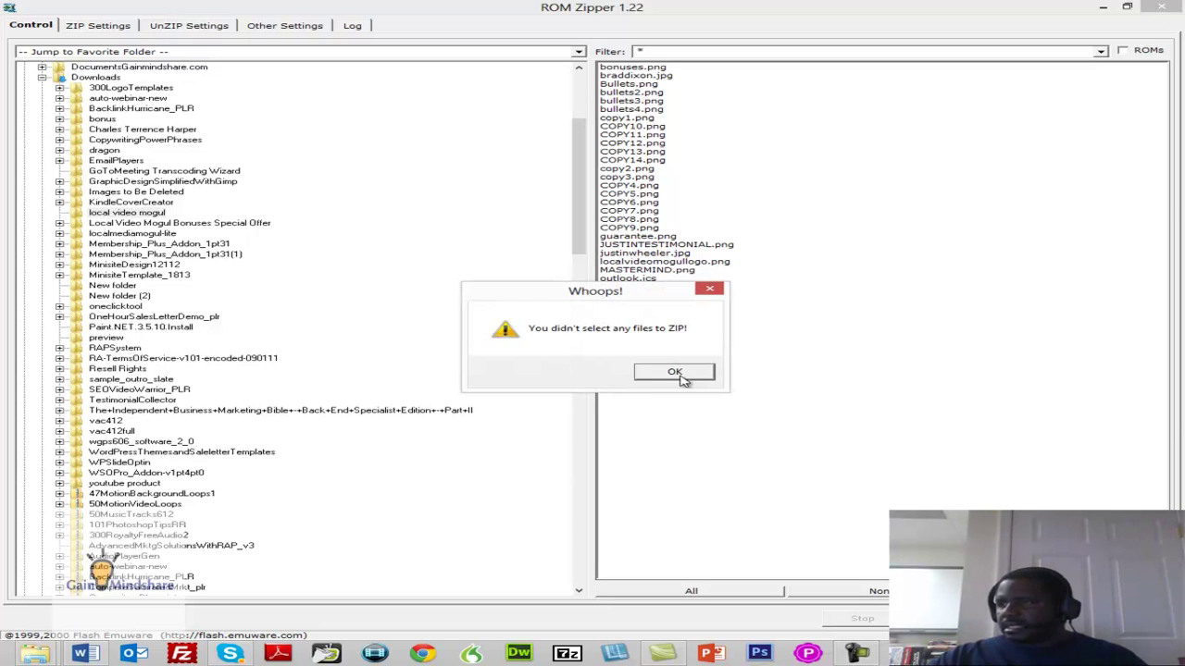
# Dismiss the no-files warning and select all 35 images, bonuses.png through testimonialdixon.png
pyautogui.click(675, 372)
pyautogui.click(638, 68)
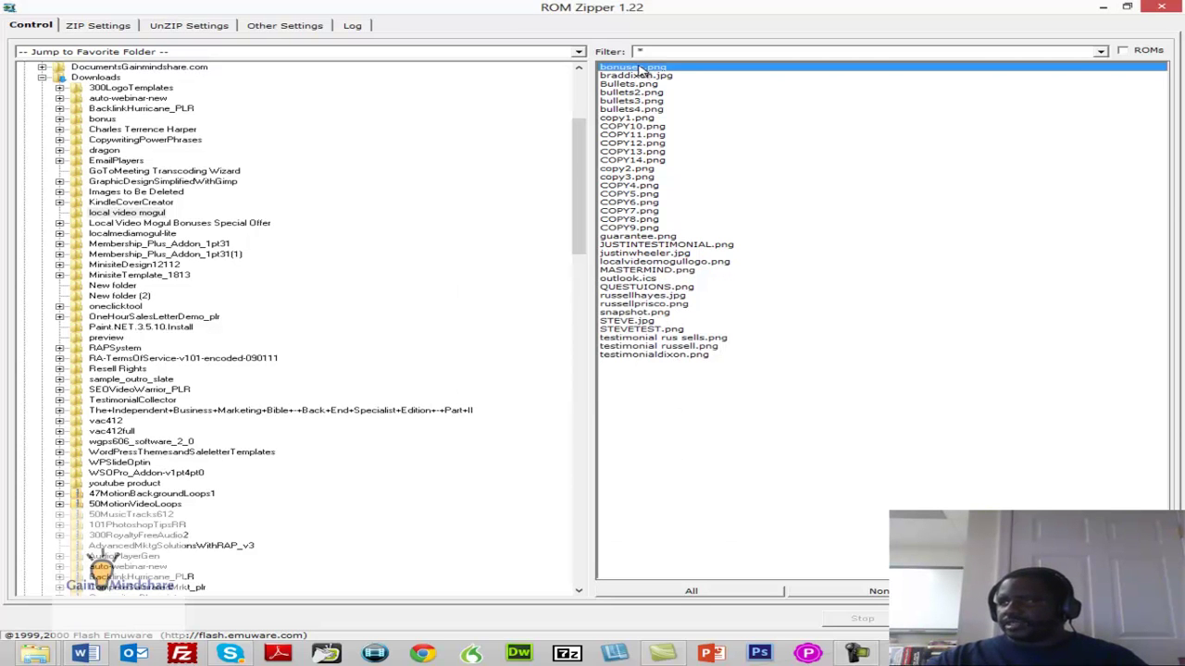
pyautogui.keyDown('shift'); pyautogui.click(679, 356); pyautogui.keyUp('shift')
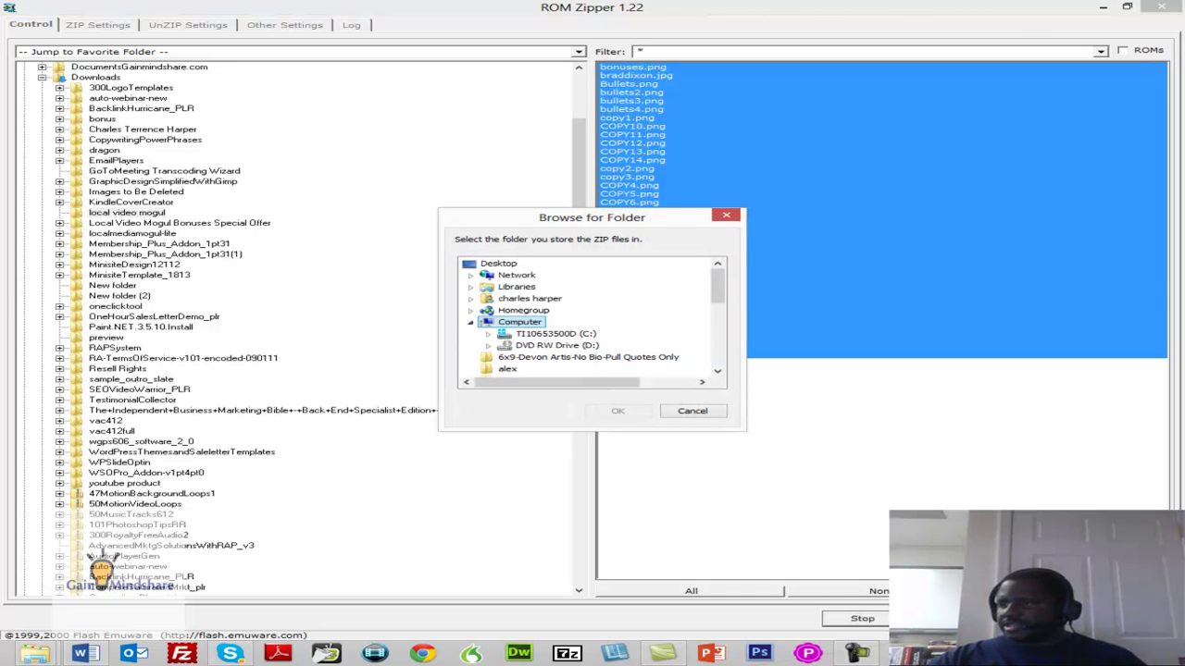
# Choose charles harper > Downloads > New folder as the ZIP destination and start zipping
pyautogui.click(471, 299)
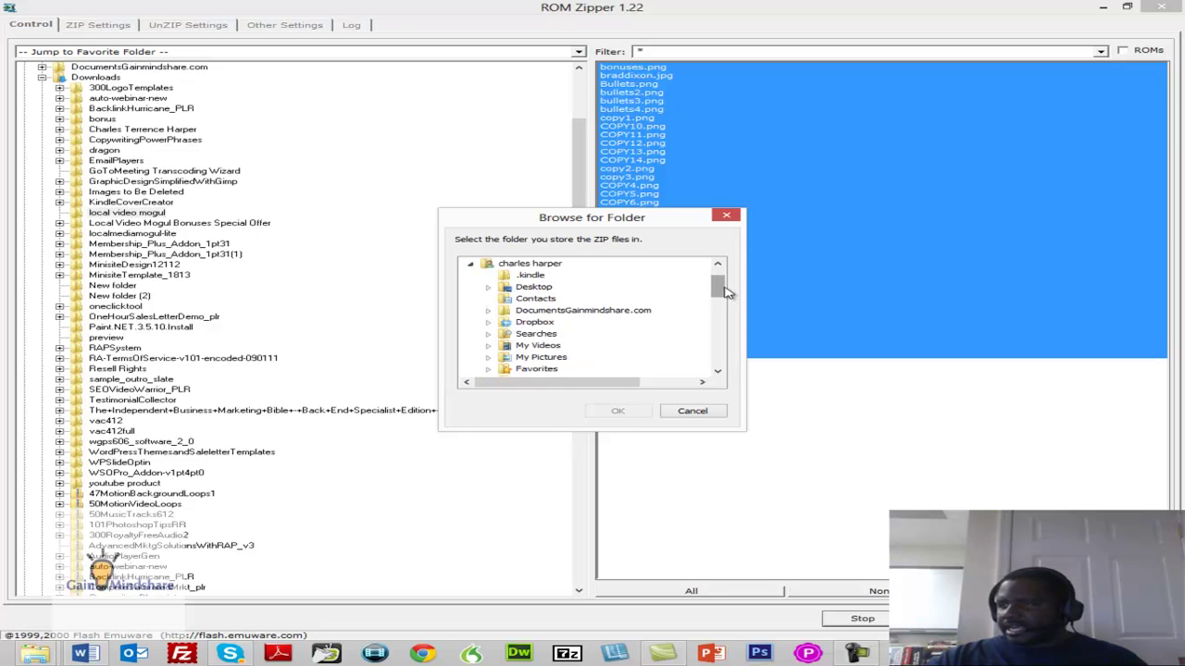
pyautogui.moveTo(722, 289)
pyautogui.mouseDown()
pyautogui.moveTo(722, 319)
pyautogui.moveTo(722, 287)
pyautogui.moveTo(723, 303)
pyautogui.mouseUp()
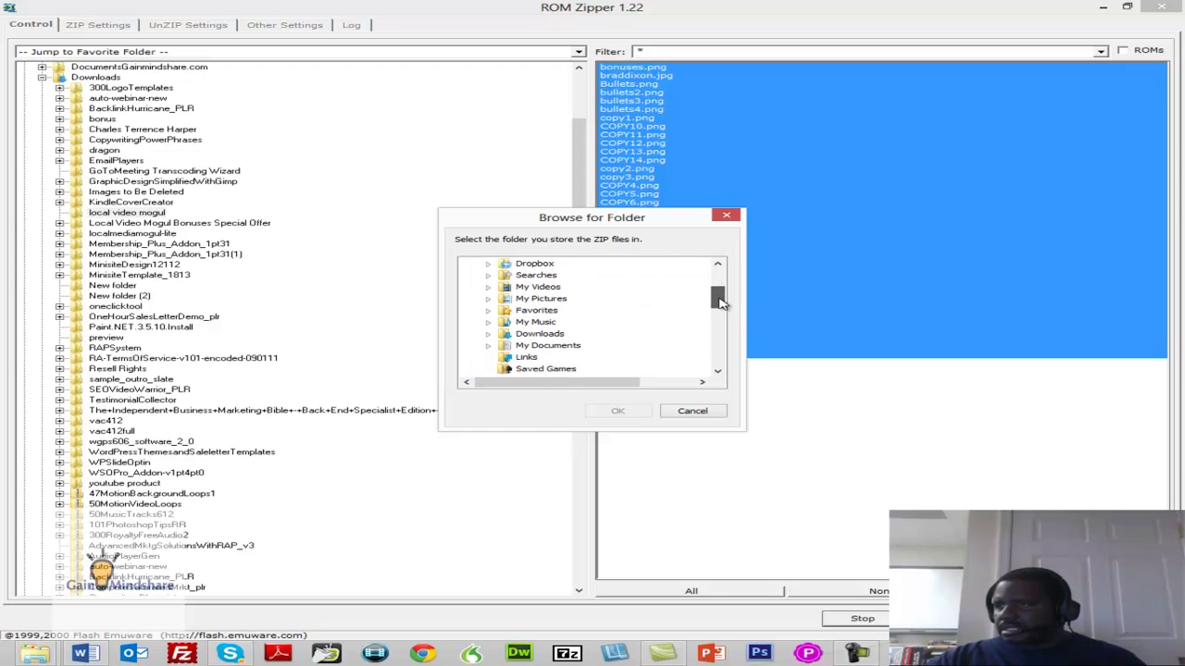
pyautogui.click(489, 334)
pyautogui.moveTo(719, 283); pyautogui.dragTo(721, 292)
pyautogui.click(557, 311)
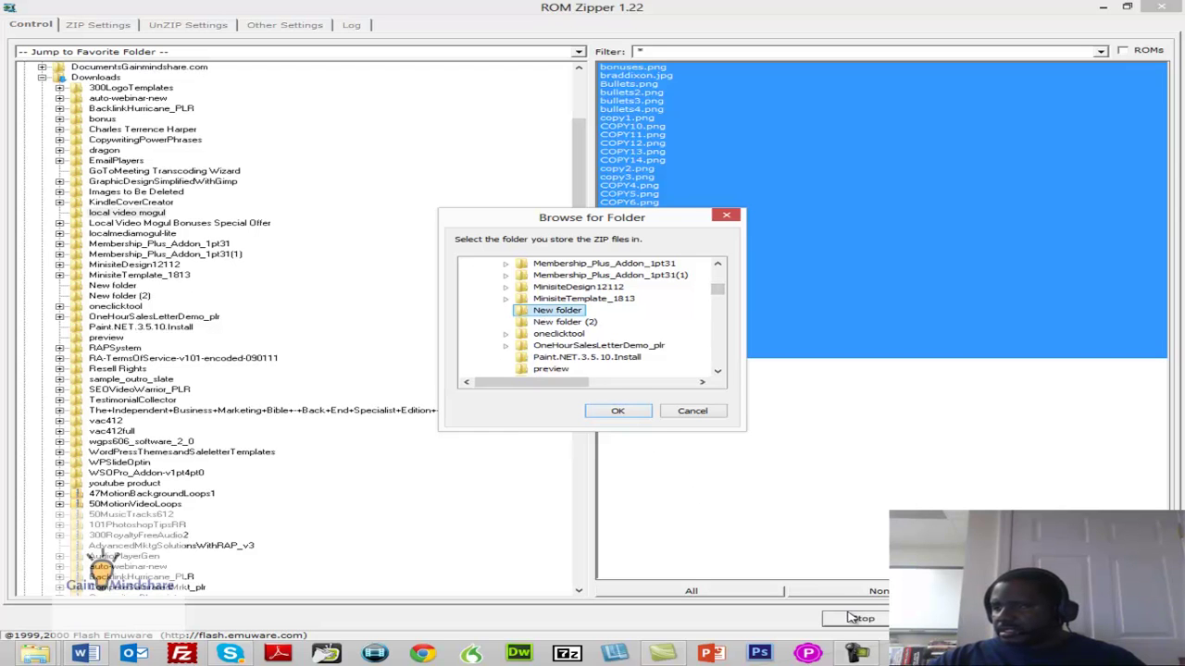
pyautogui.click(630, 411)
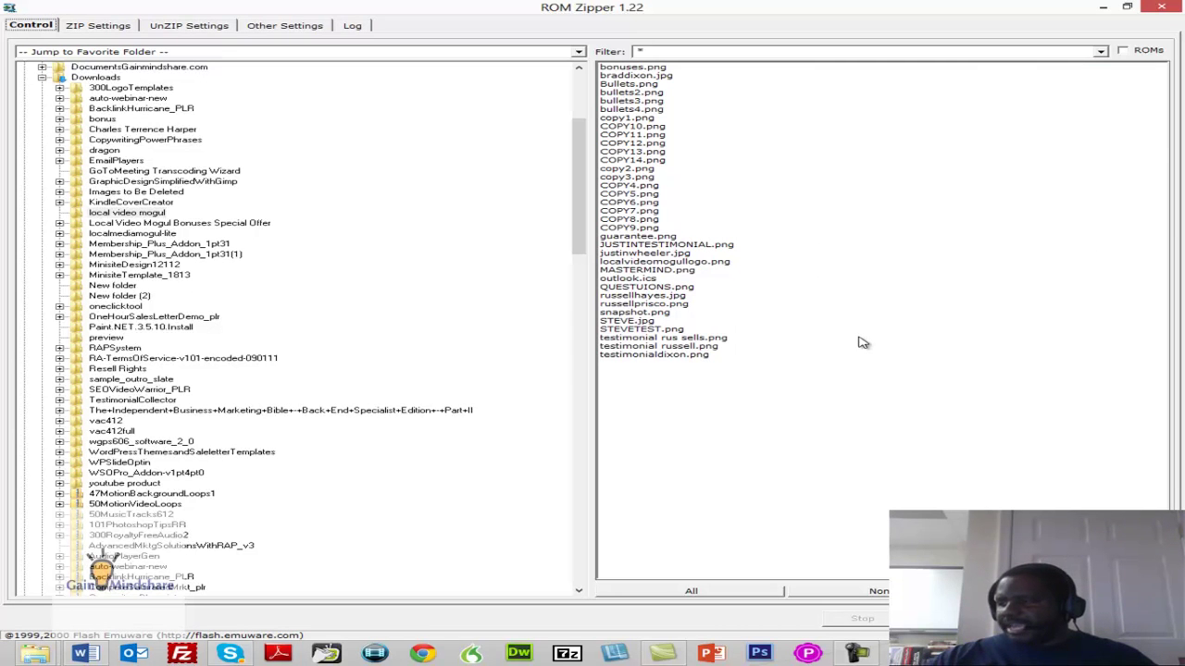
# Put ROM Zipper away and return to the local video mogul window in File Explorer
pyautogui.hotkey('alt', 'F4')
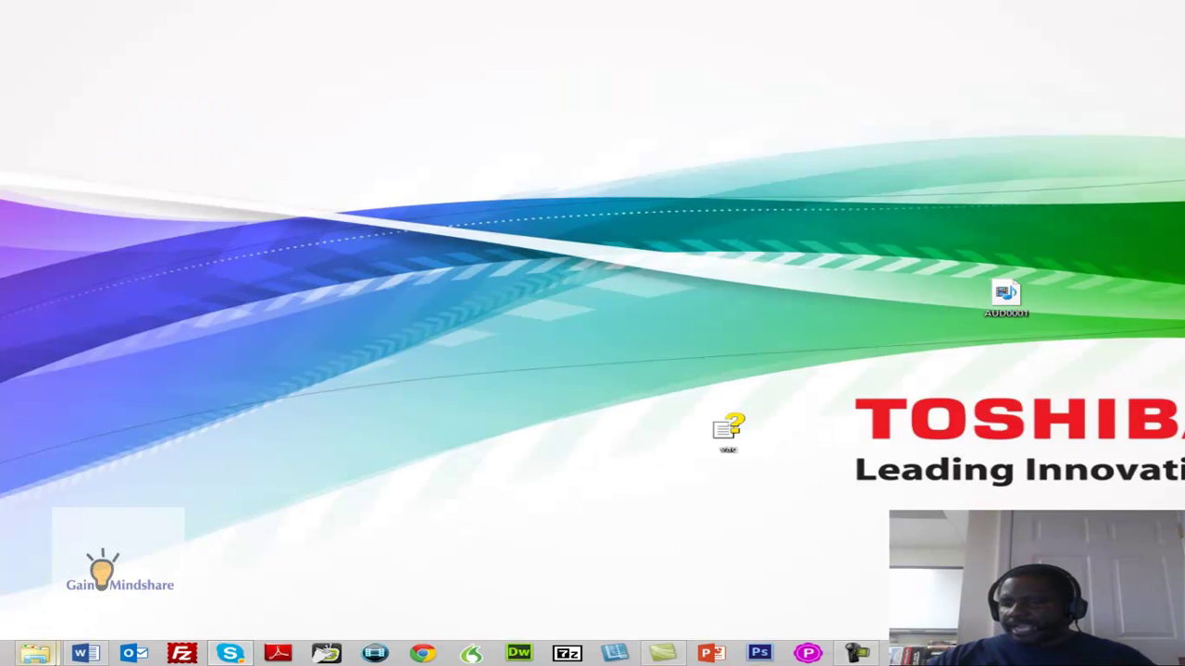
pyautogui.moveTo(35, 655)
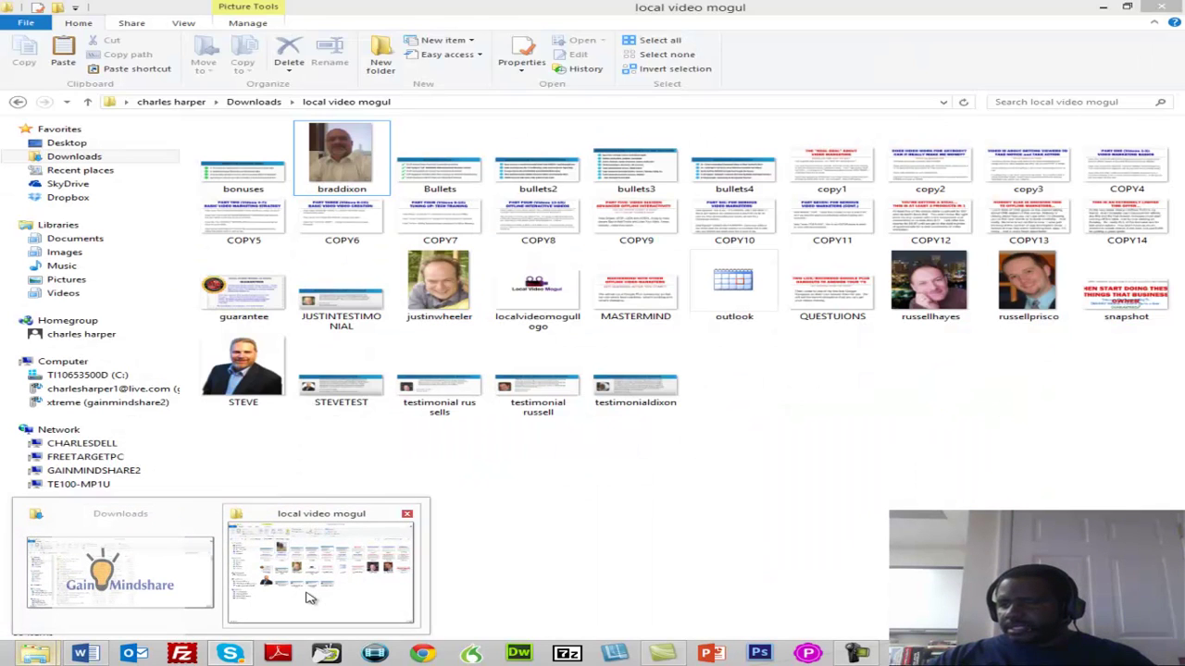
pyautogui.click(310, 598)
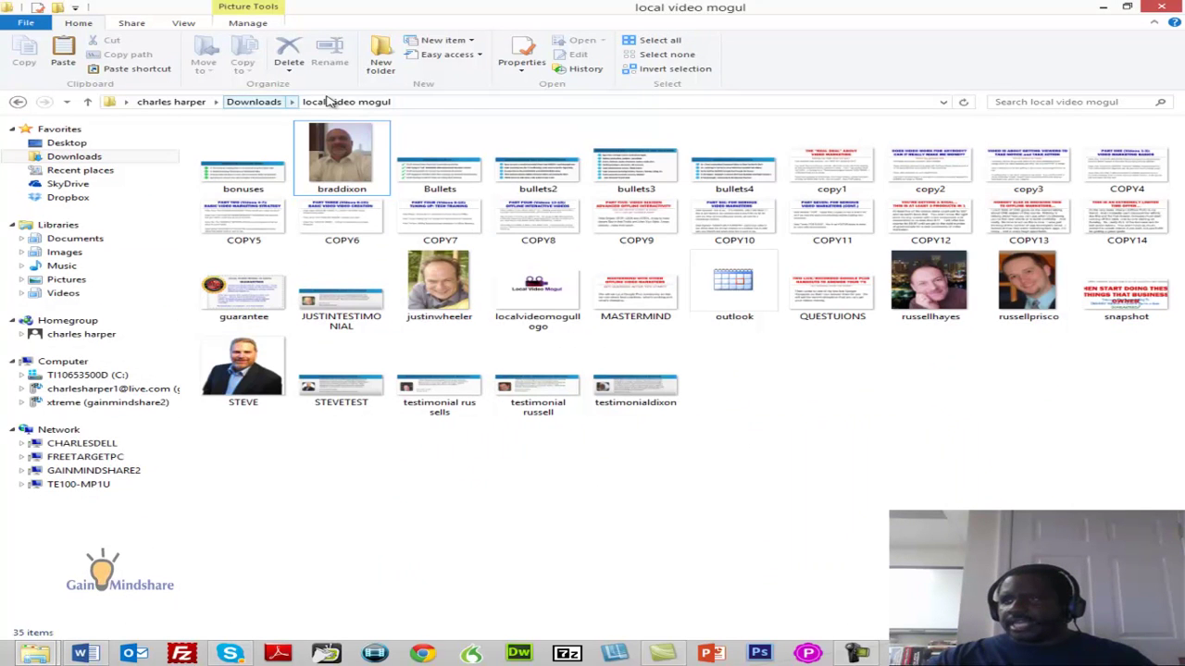
# Open Downloads\New folder and select all 35 zips from bonuses to testimonialdixon
pyautogui.click(268, 103)
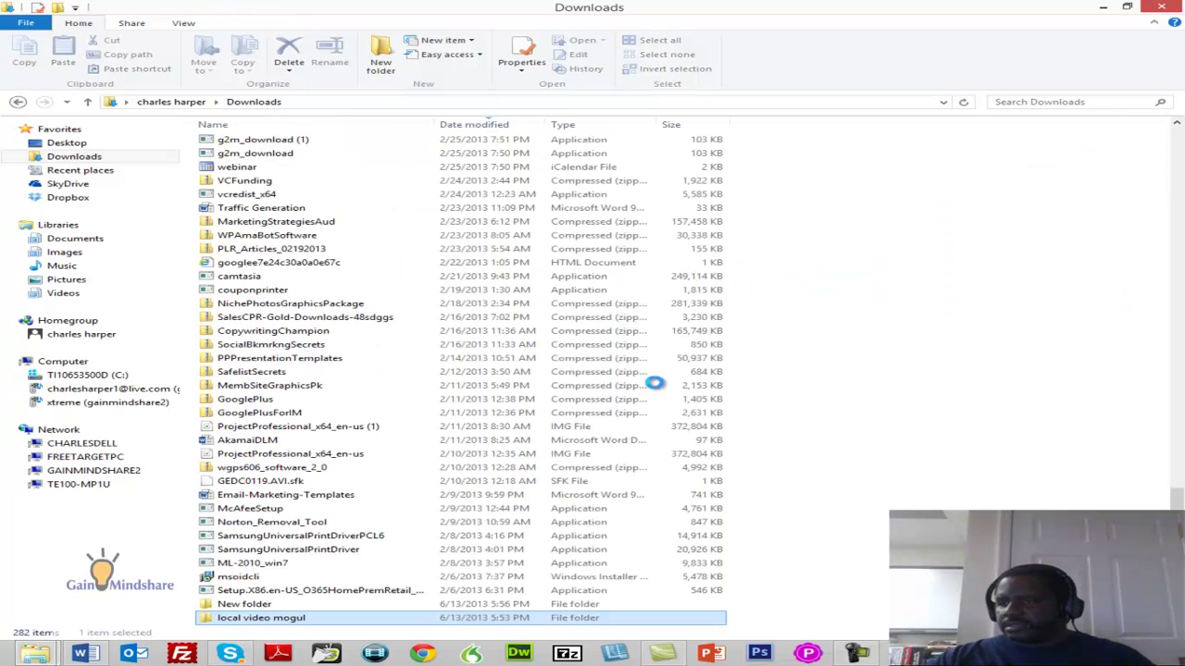
pyautogui.click(248, 607)
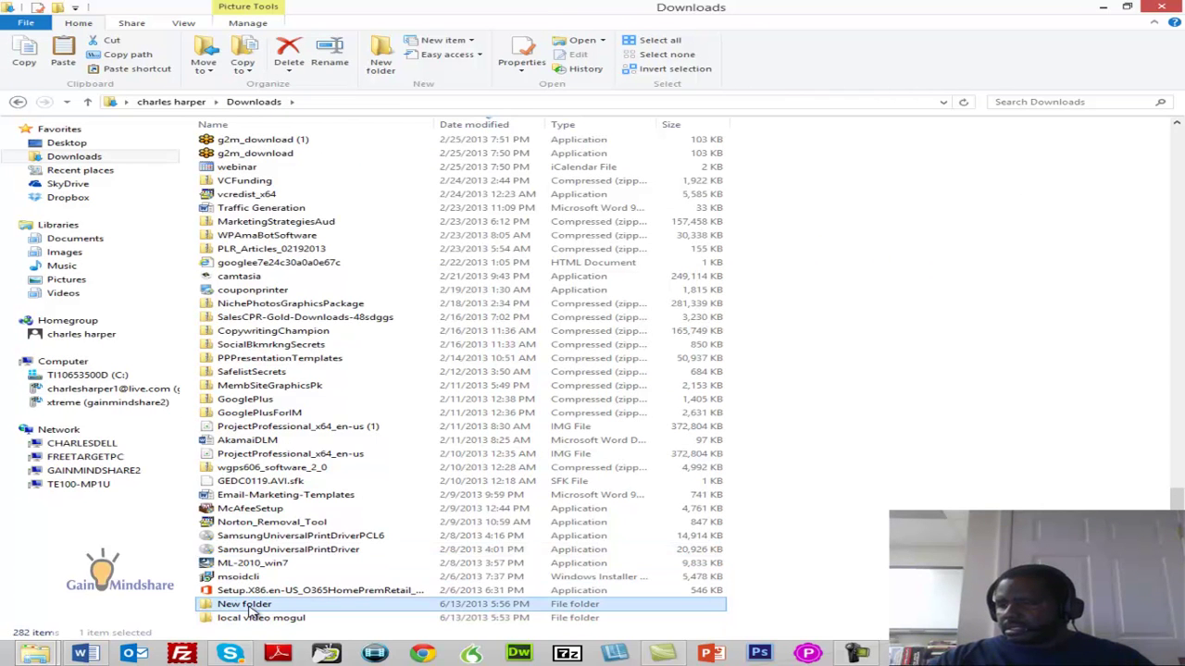
pyautogui.doubleClick(248, 608)
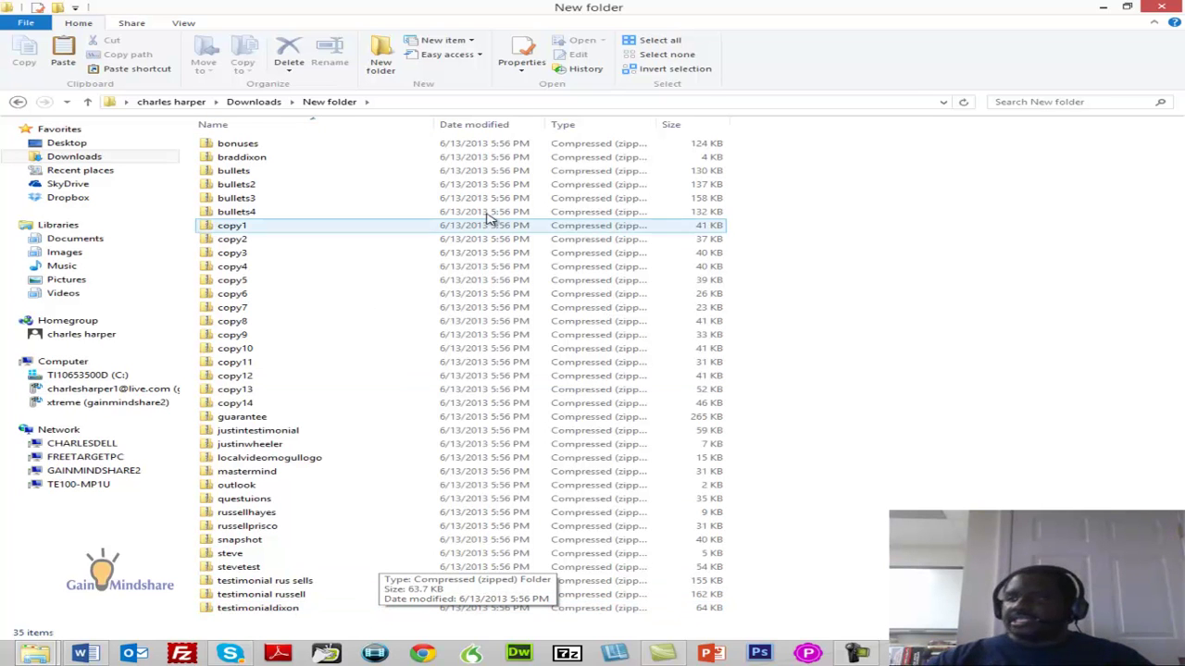
pyautogui.click(395, 144)
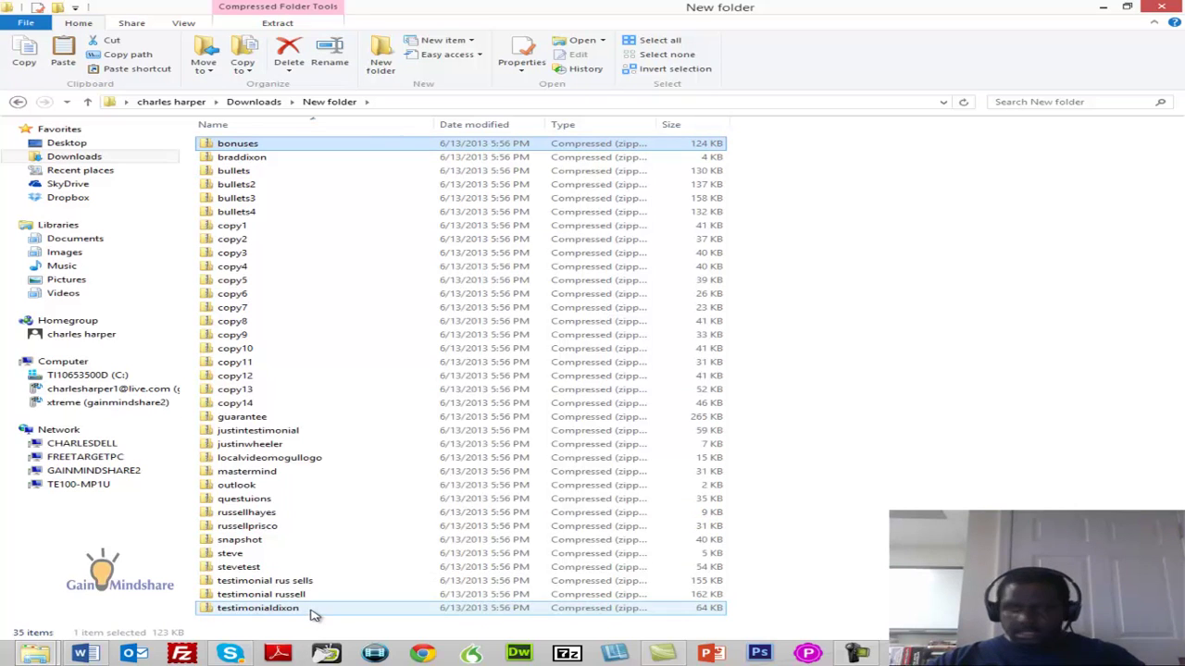
pyautogui.keyDown('shift'); pyautogui.click(312, 611); pyautogui.keyUp('shift')
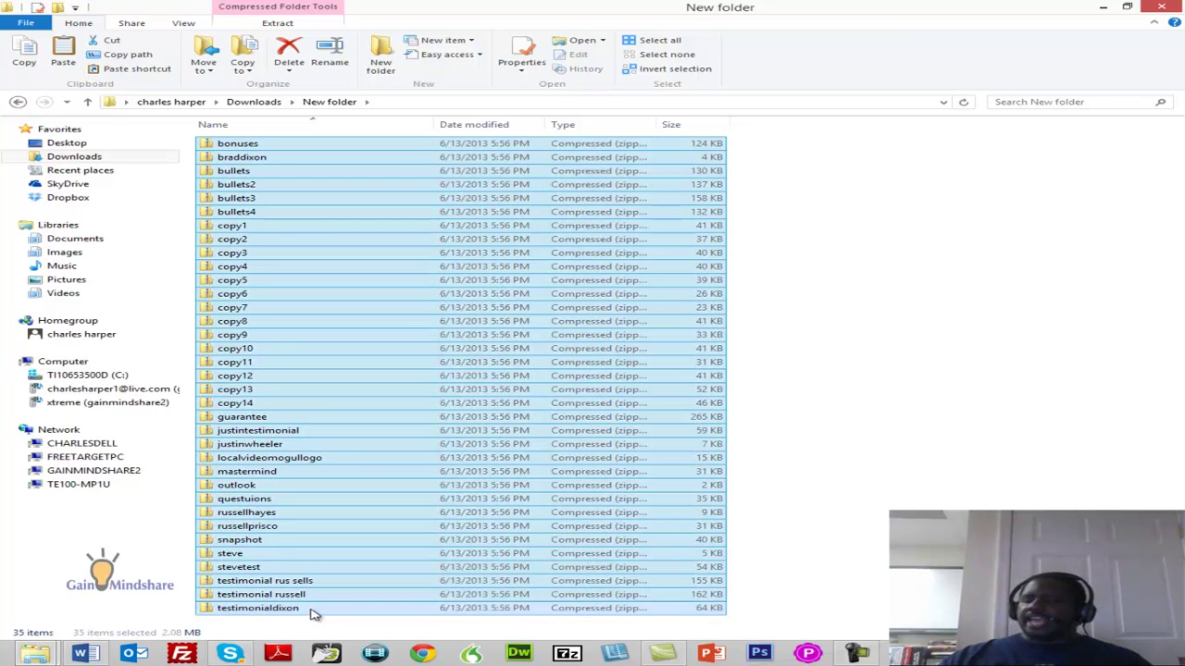